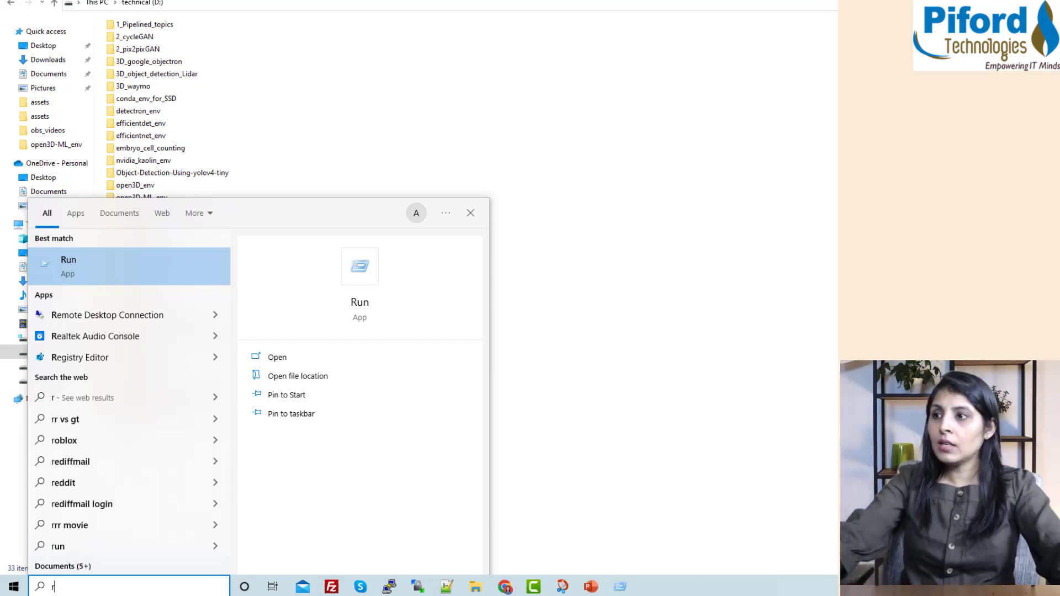
Step: Open the Run app, and open the For developers page under Update & Security in Settings
key("Return")
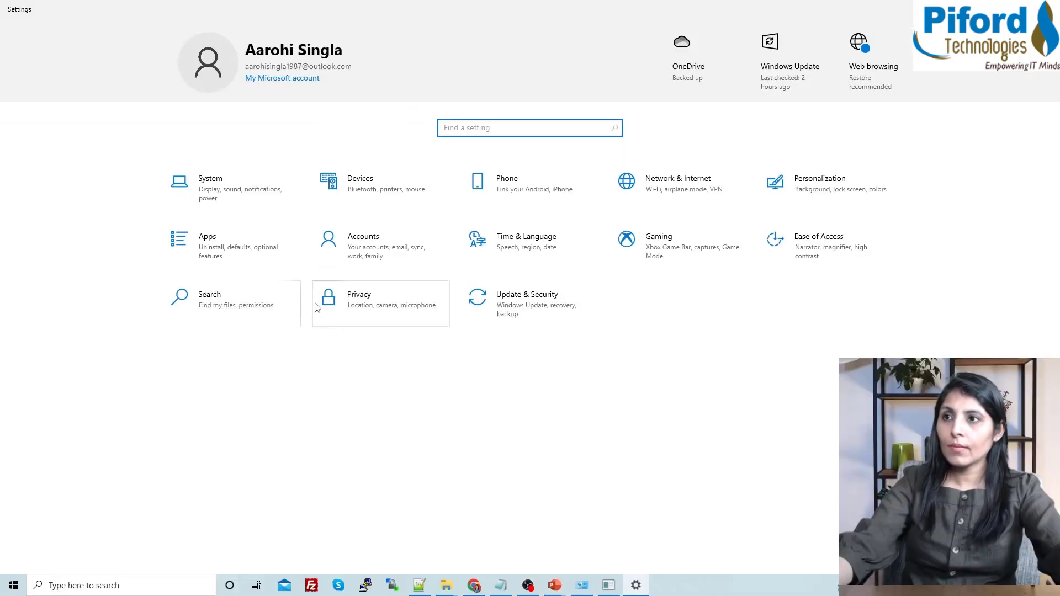
left_click(551, 304)
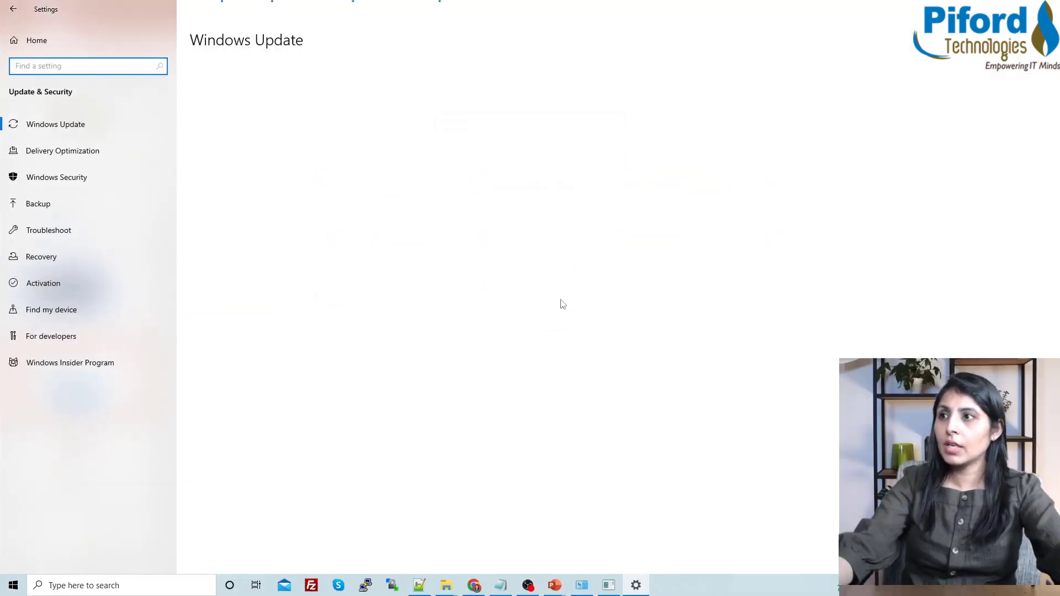
left_click(62, 341)
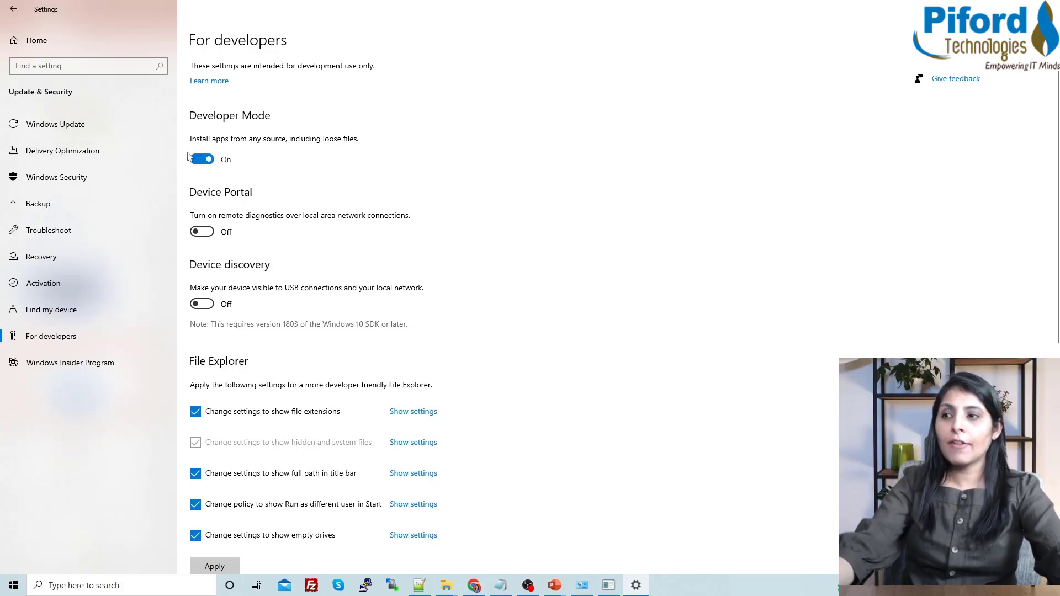
Step: Open the Windows Features dialog from the Programs section of Control Panel
left_click(62, 585)
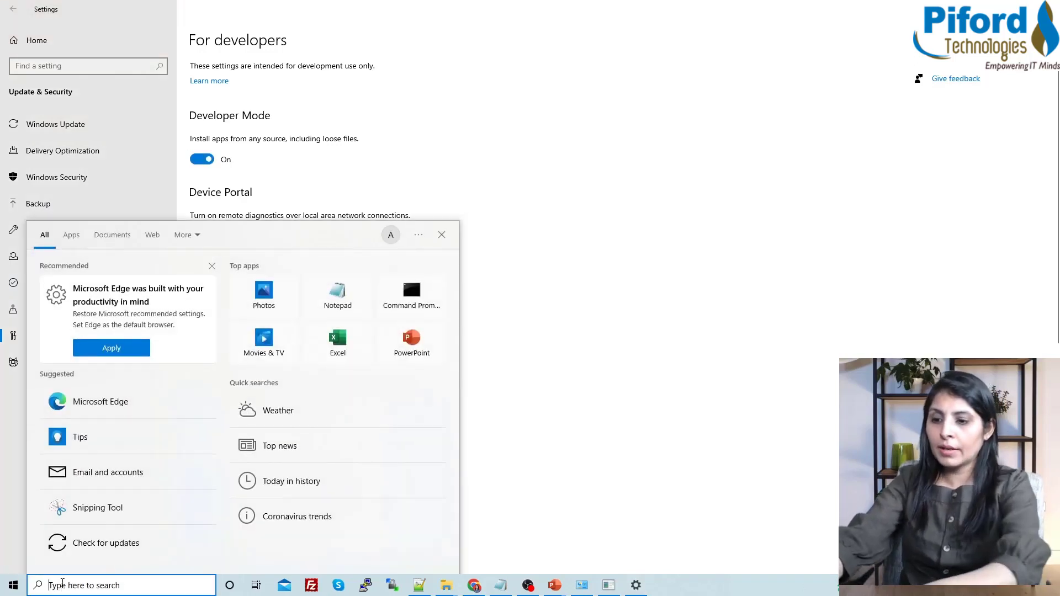
type("contr")
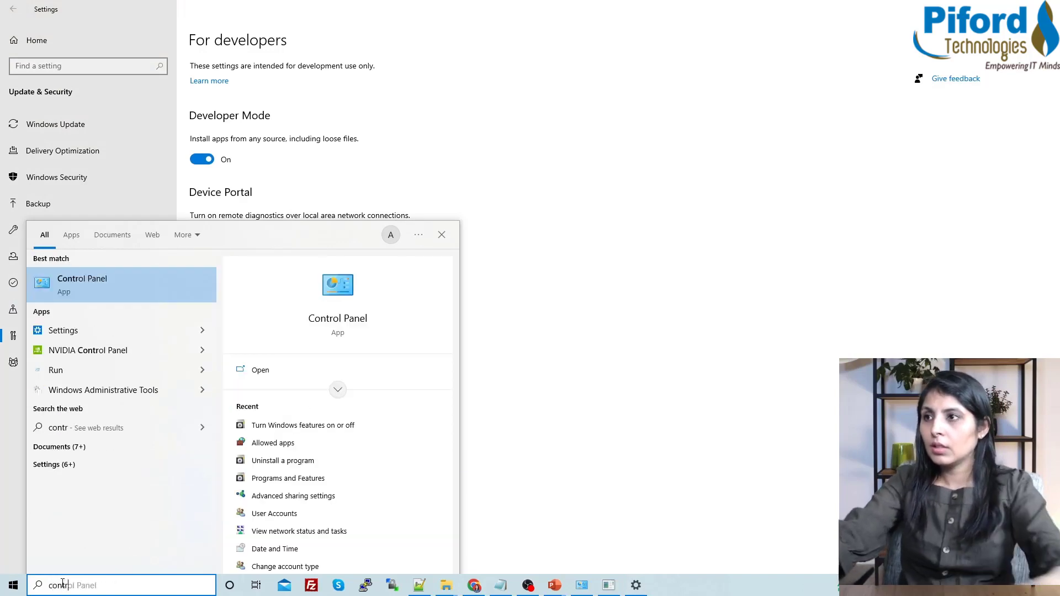
left_click(77, 283)
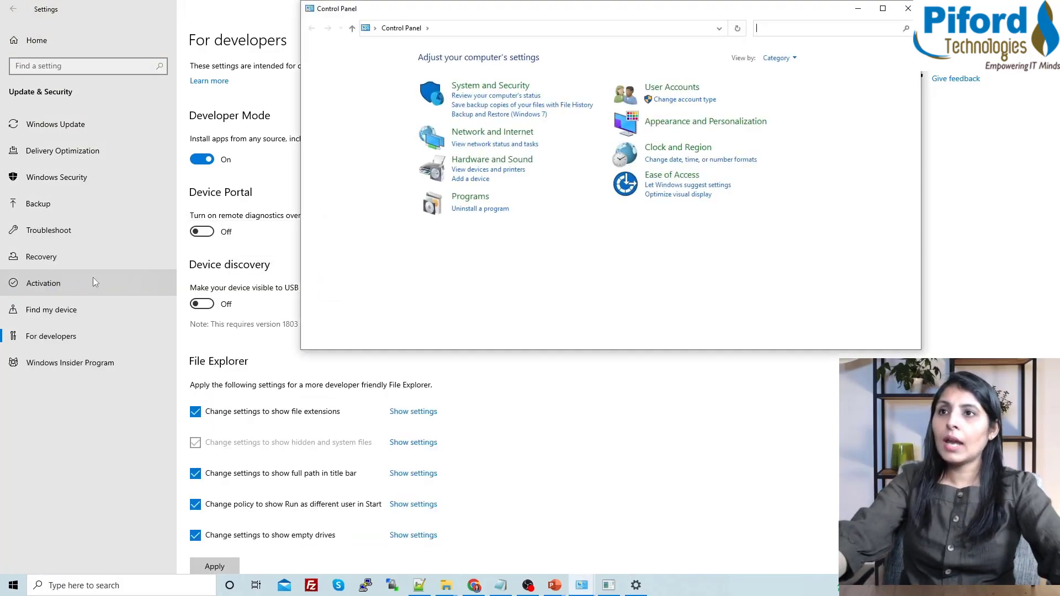
left_click(483, 204)
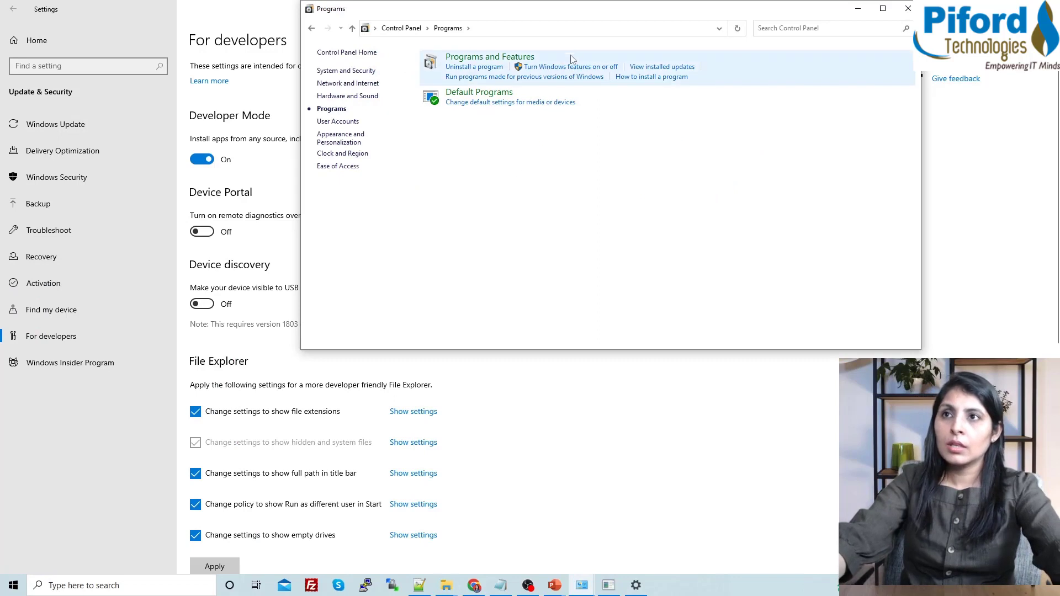
left_click(606, 69)
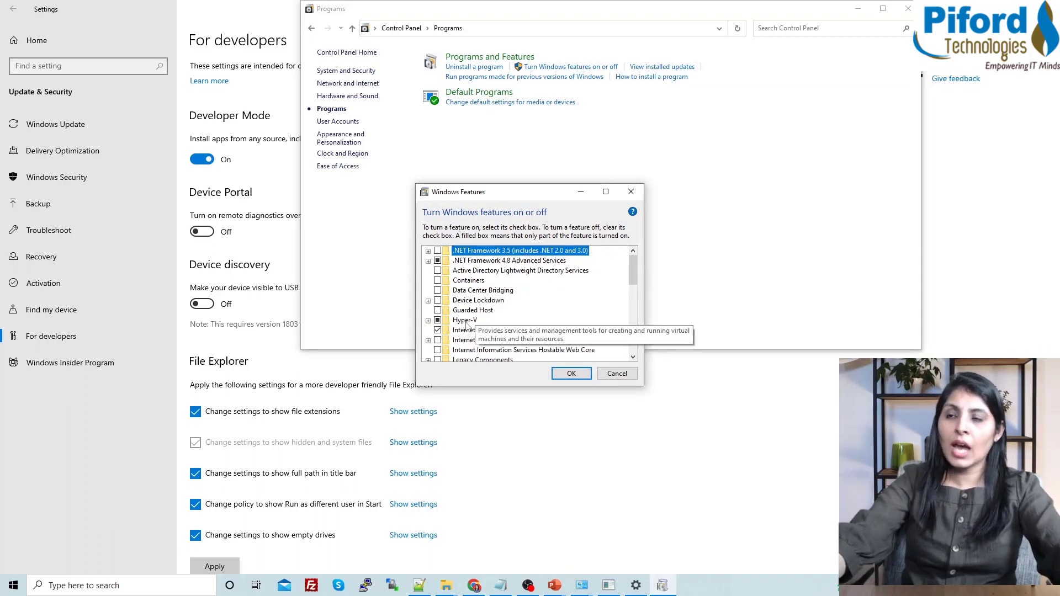
Step: Make sure Hyper-V, Virtual Machine Platform and Windows Subsystem for Linux are enabled in Windows Features, and confirm the dialog
left_click(437, 320)
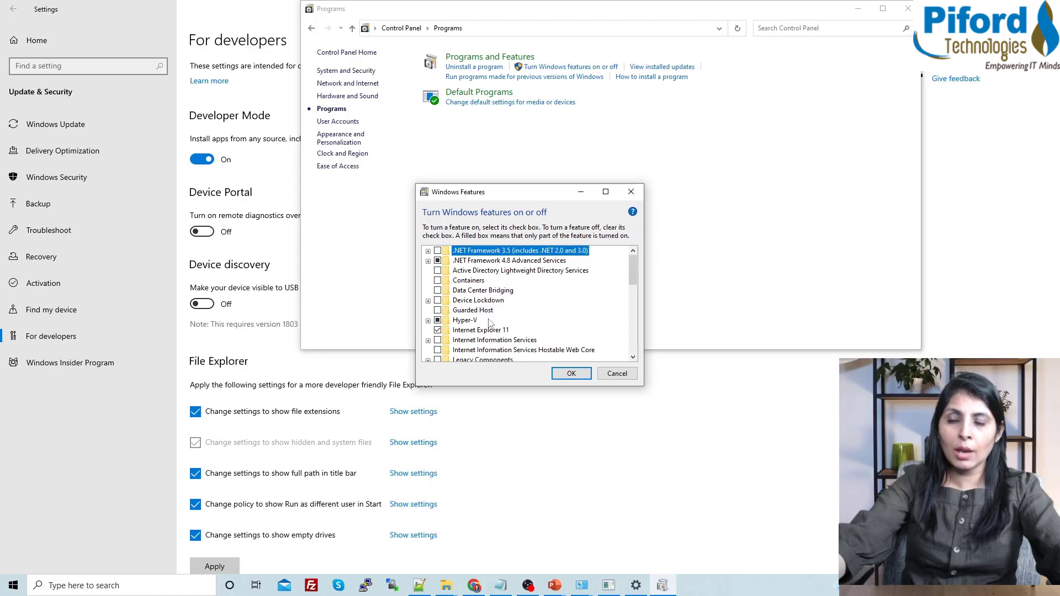
scroll(514, 311, "down", 2)
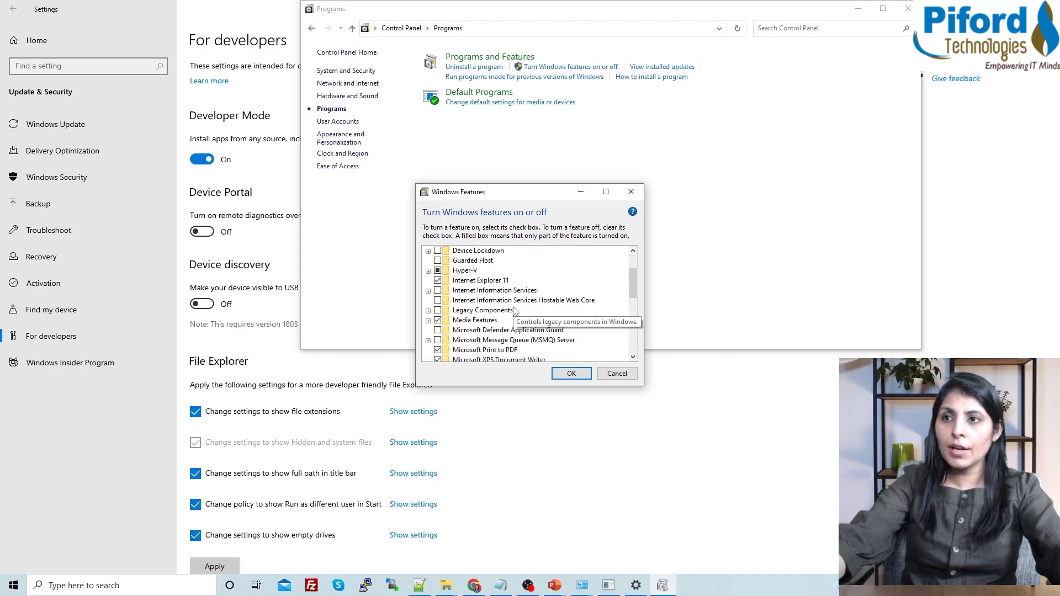
scroll(514, 311, "down", 3)
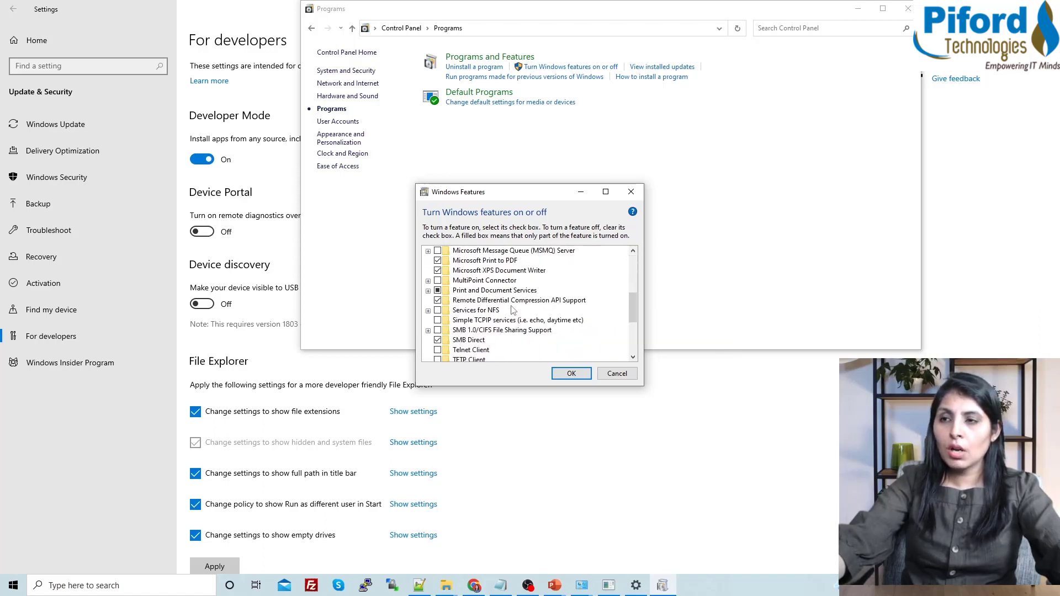
scroll(514, 311, "down", 2)
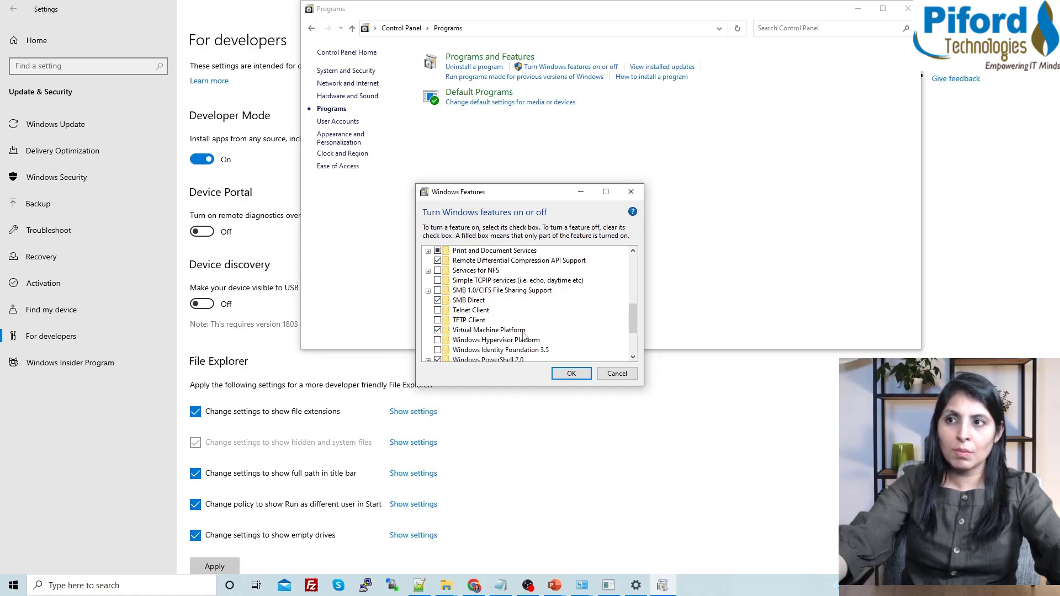
scroll(522, 333, "down", 1)
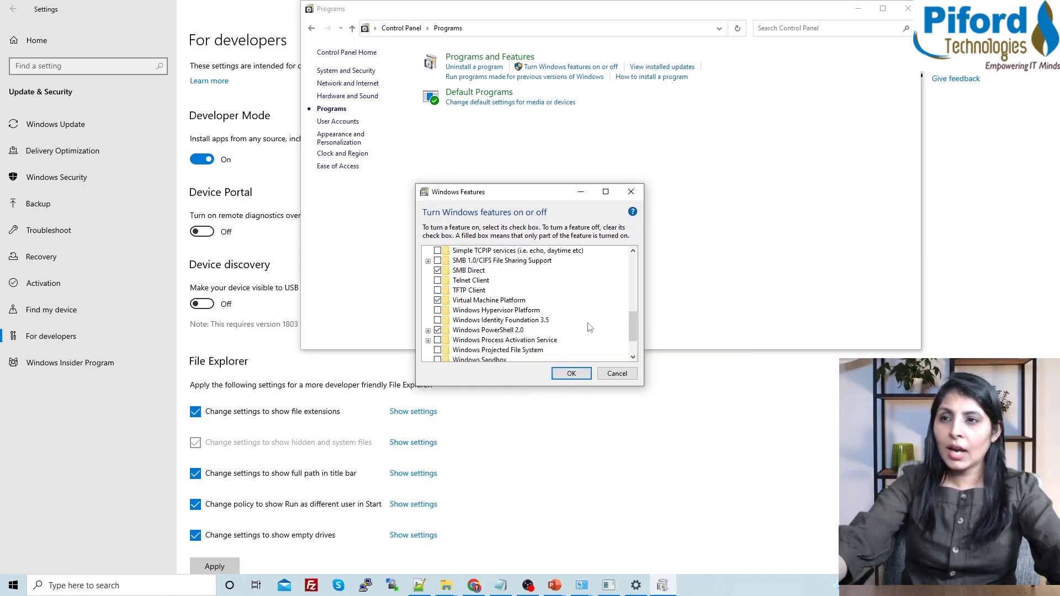
scroll(587, 328, "down", 2)
mouse_move(473, 344)
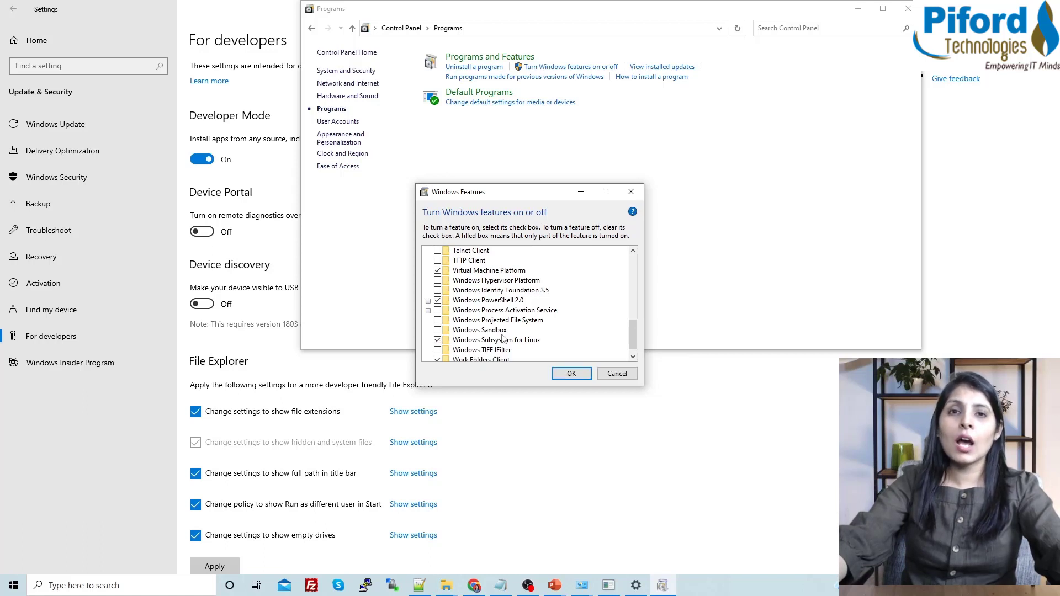
left_click(572, 374)
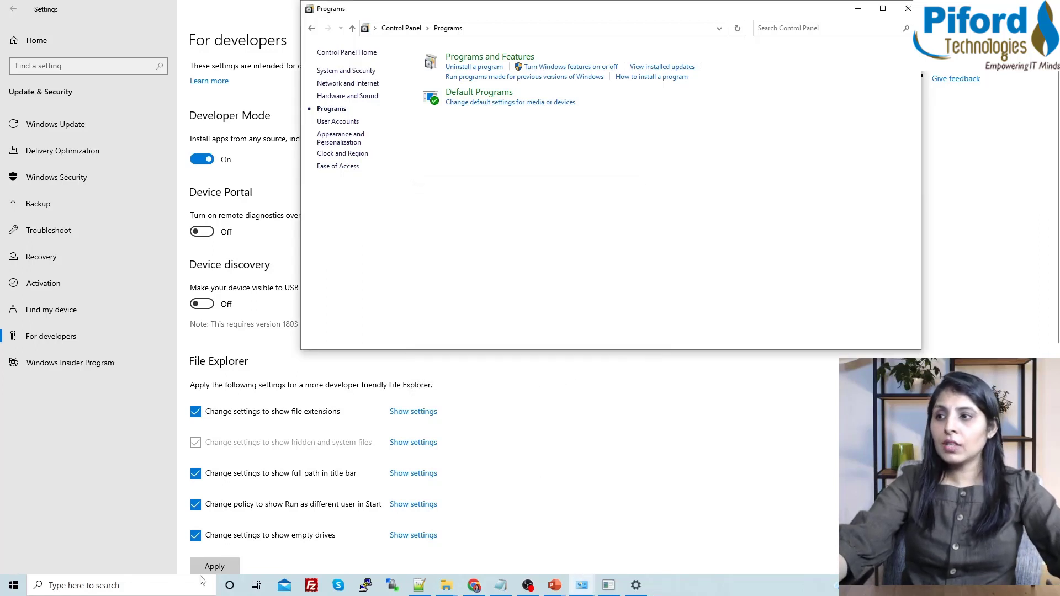
Step: Check the CPU virtualization status in Task Manager's performance view, and advance the slideshow to the BIOS Advanced Mode slide
left_click(105, 563)
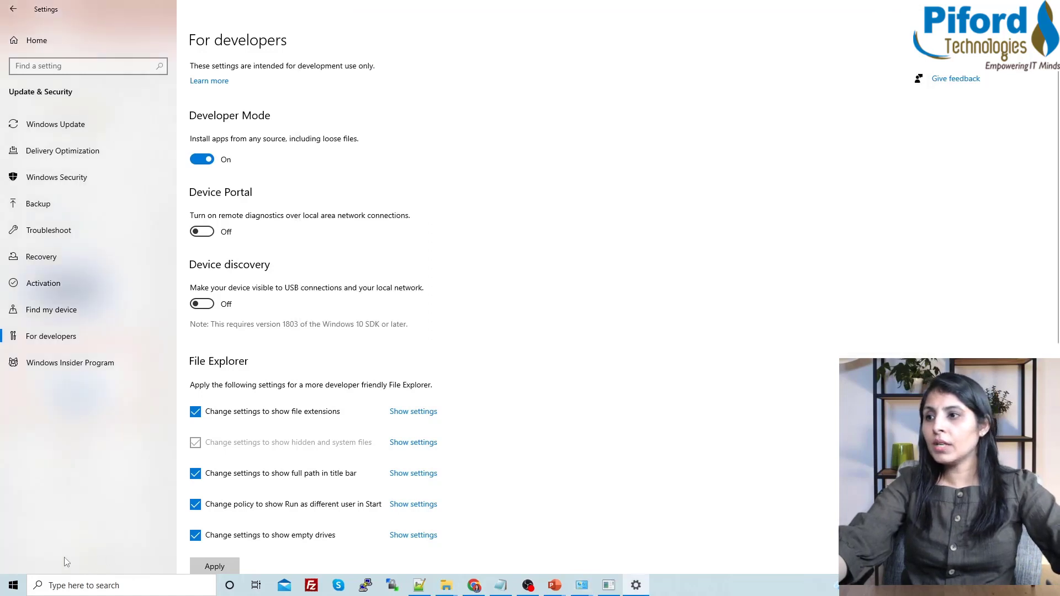
left_click(61, 586)
type("tas")
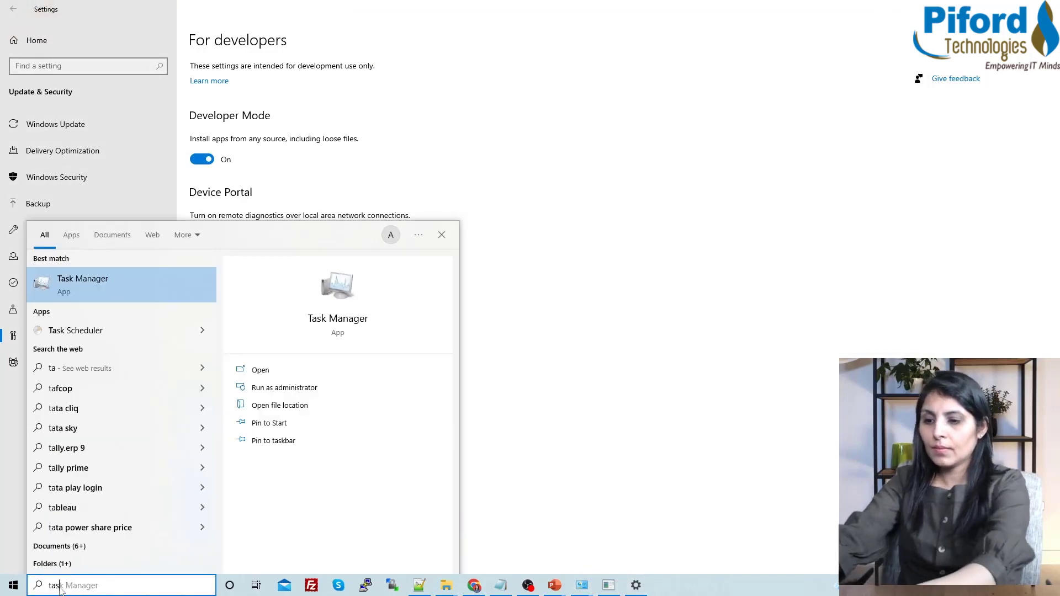
type("k")
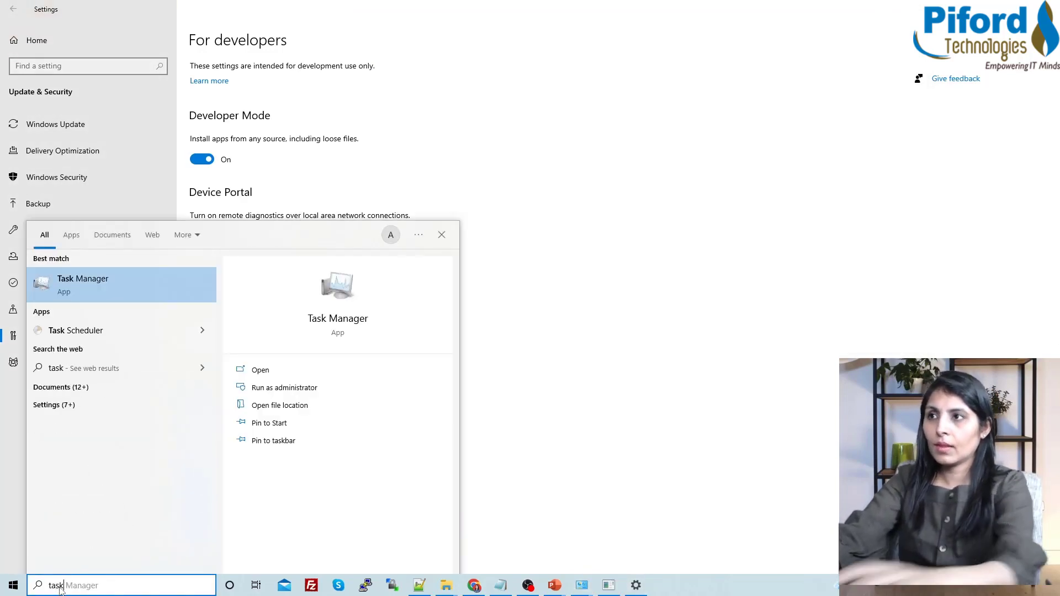
left_click(147, 287)
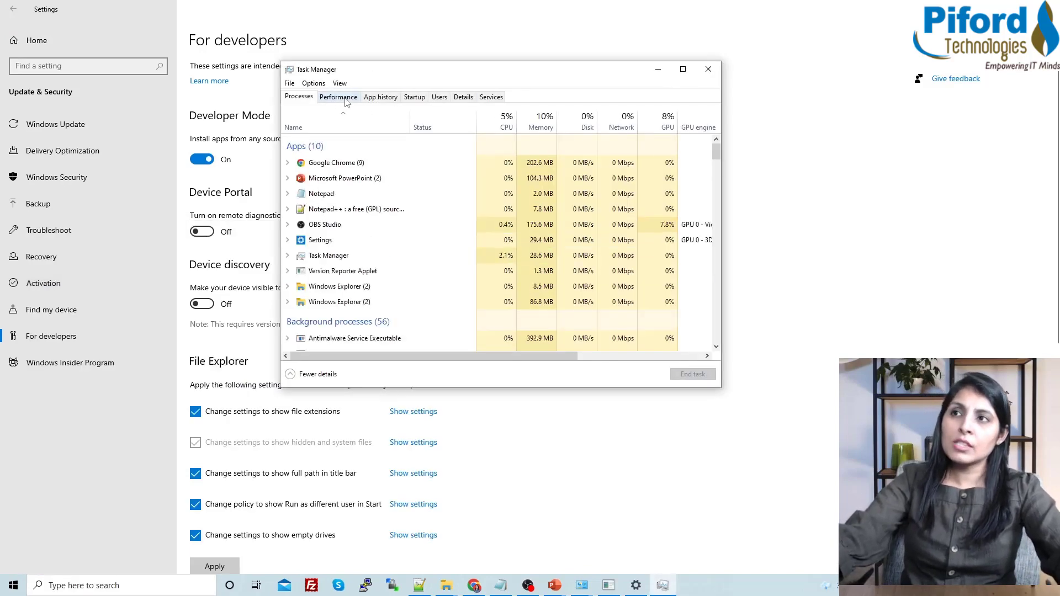
left_click(345, 99)
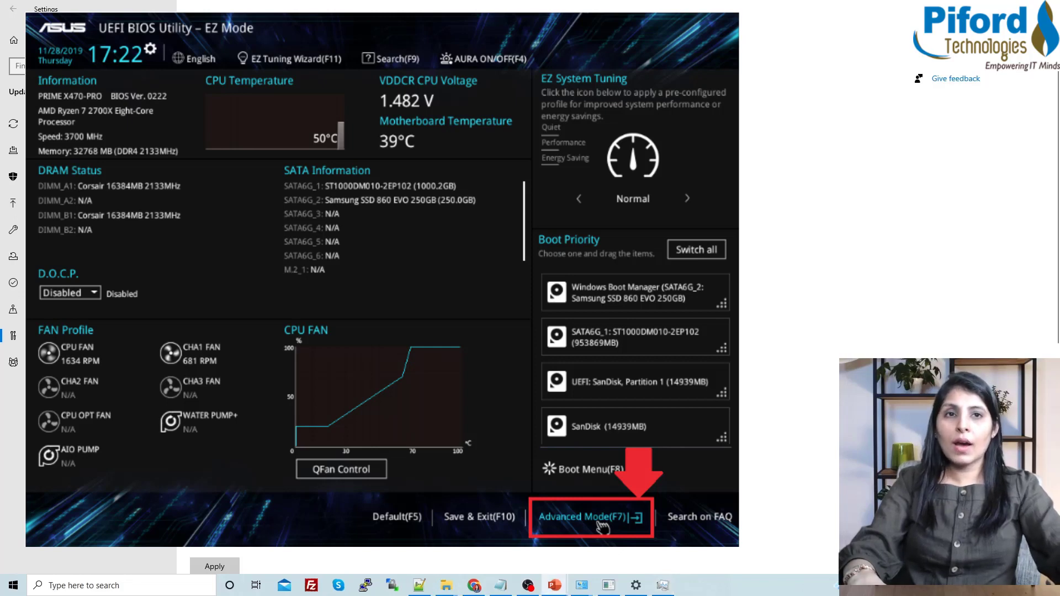
key("Right")
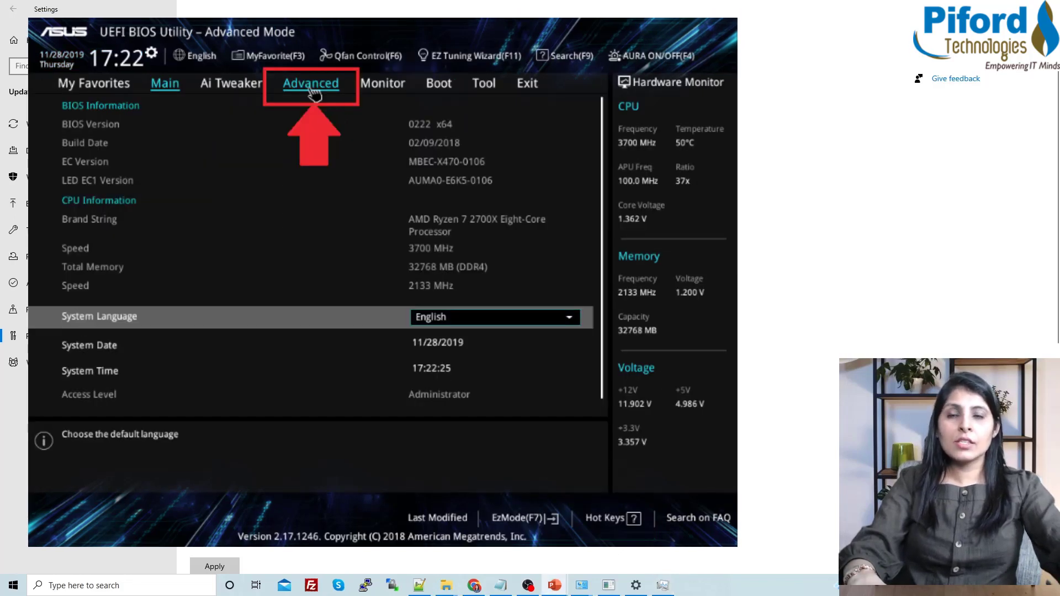
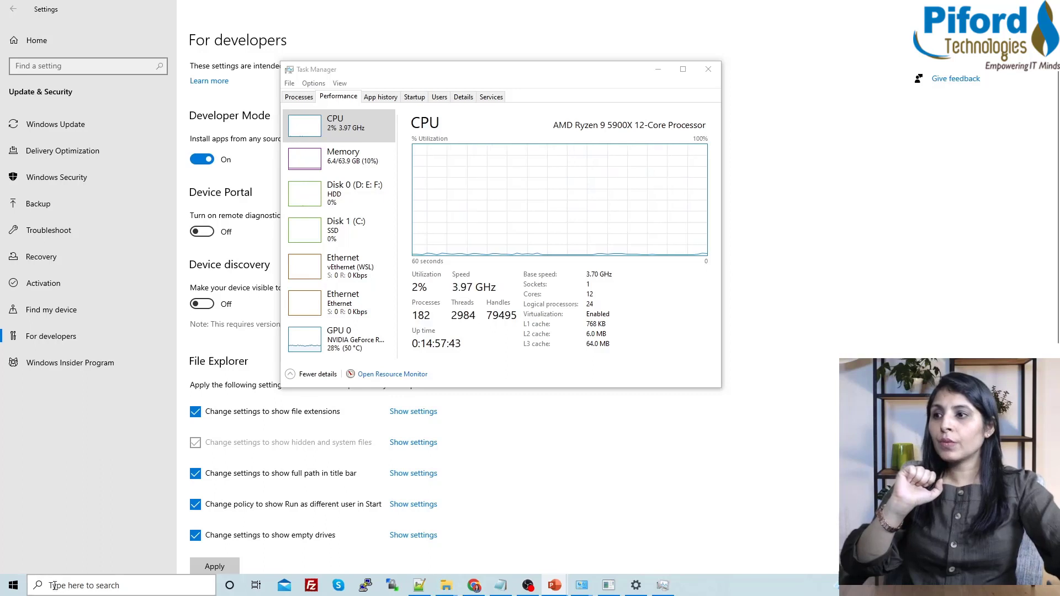
Step: Search Microsoft Store for "ubuntu", choose Ubuntu 20.04.4 LTS and launch it
left_click(72, 588)
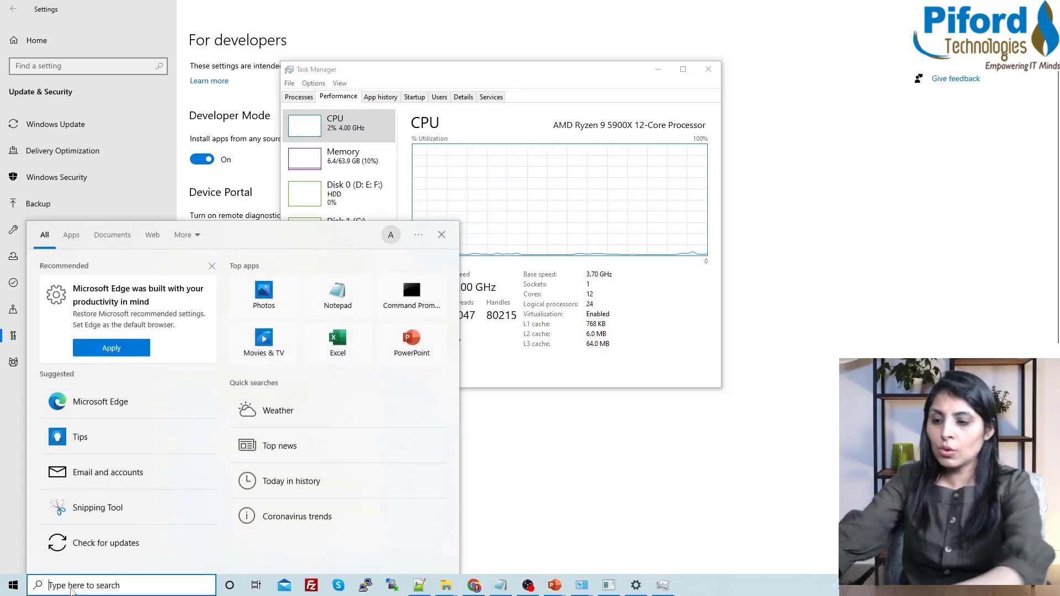
type("micro")
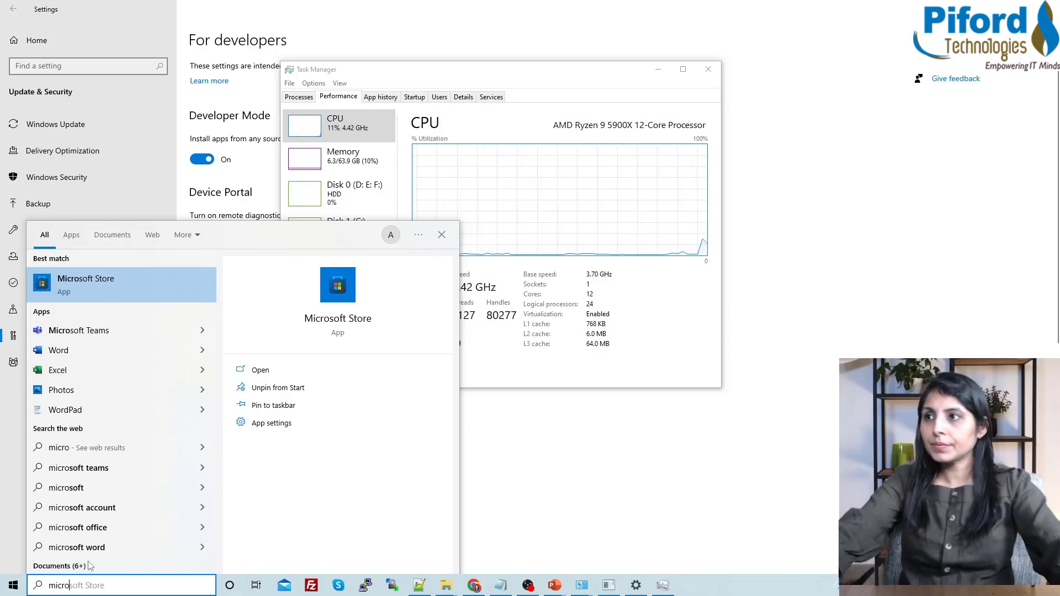
left_click(117, 281)
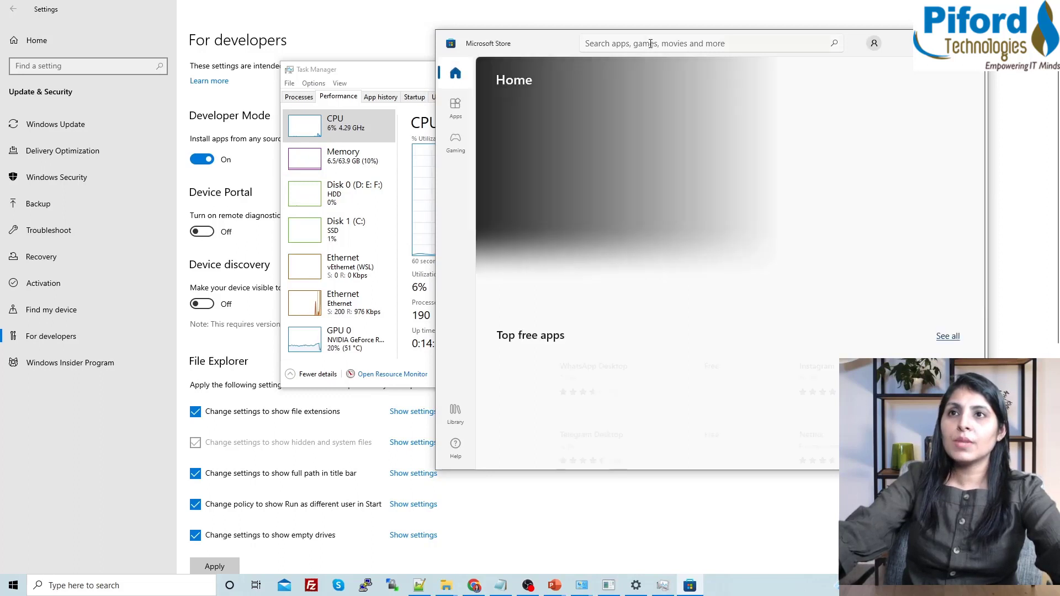
left_click(652, 43)
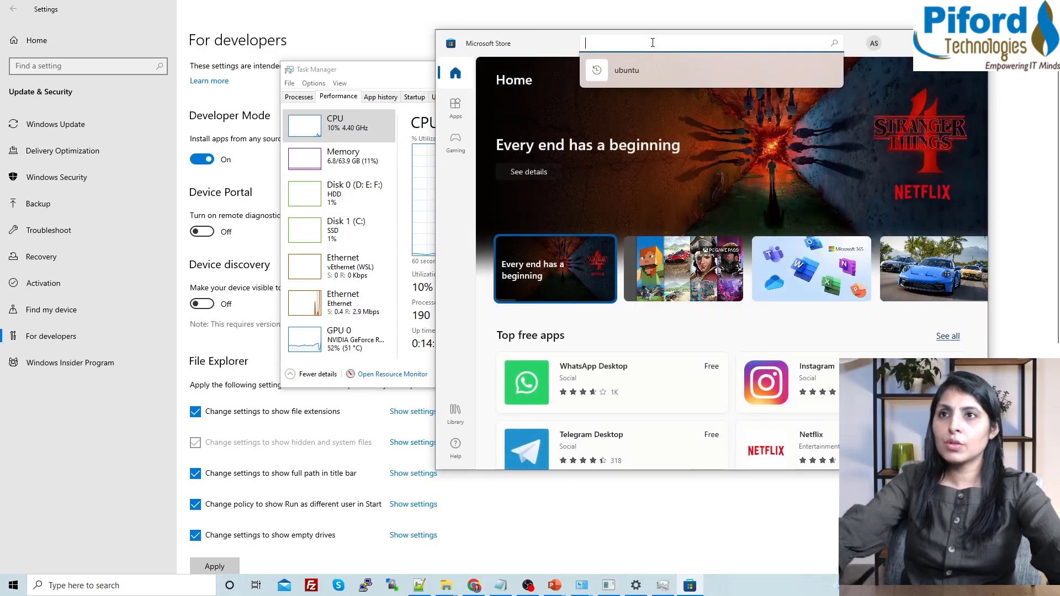
type("ubuntu")
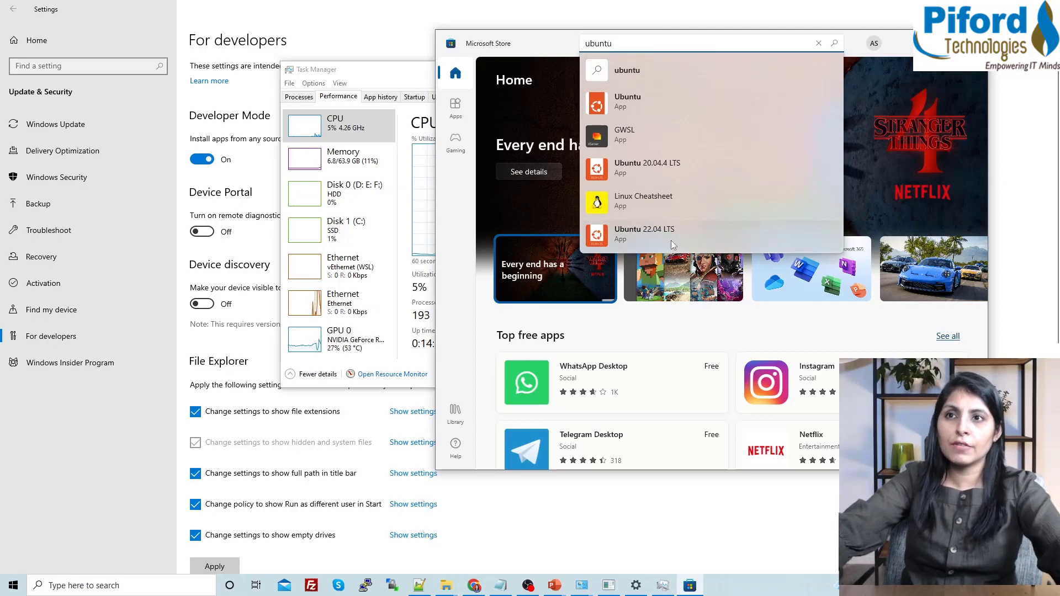
left_click(653, 168)
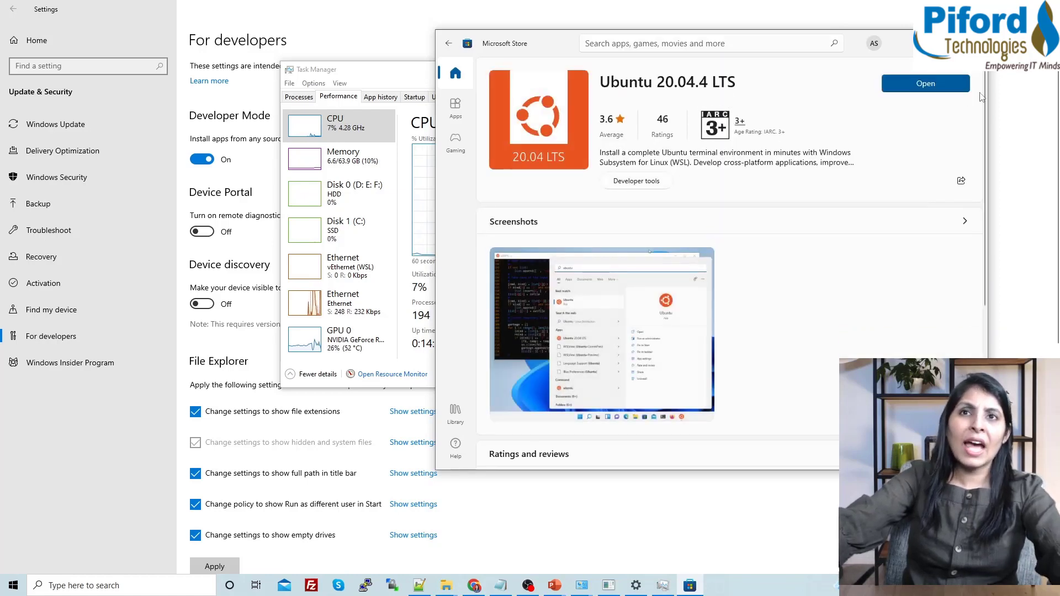
left_click(913, 89)
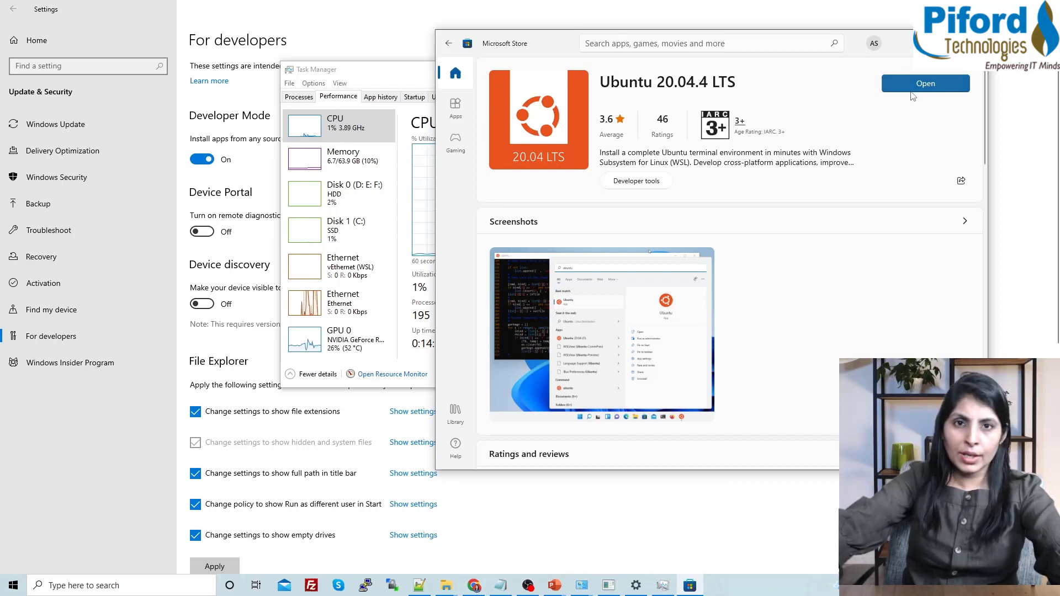
left_click(927, 88)
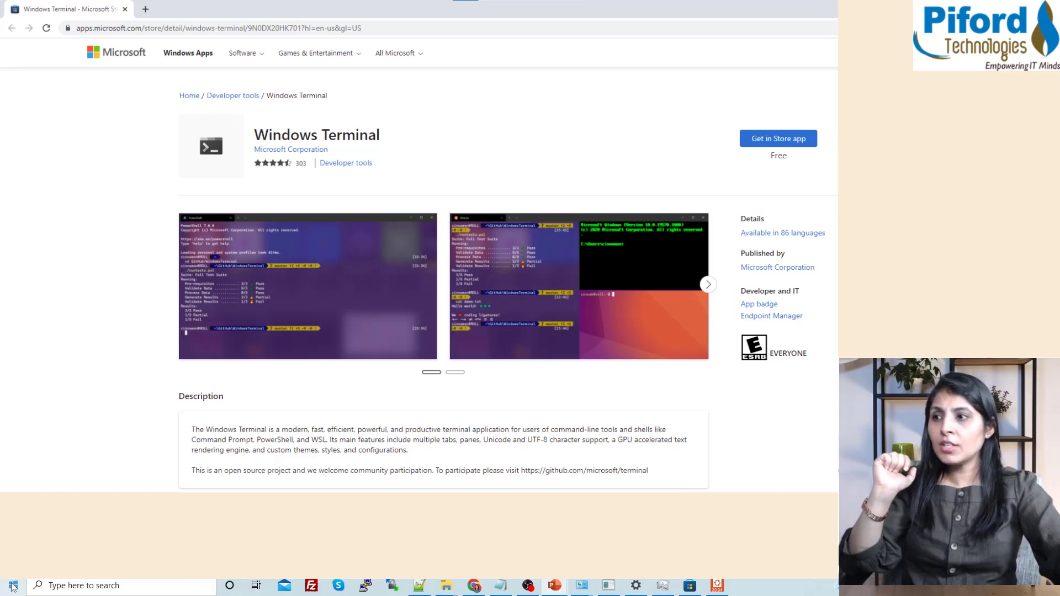
Step: Launch the Terminal app and close the Ubuntu 20.04.4 LTS window
left_click(49, 585)
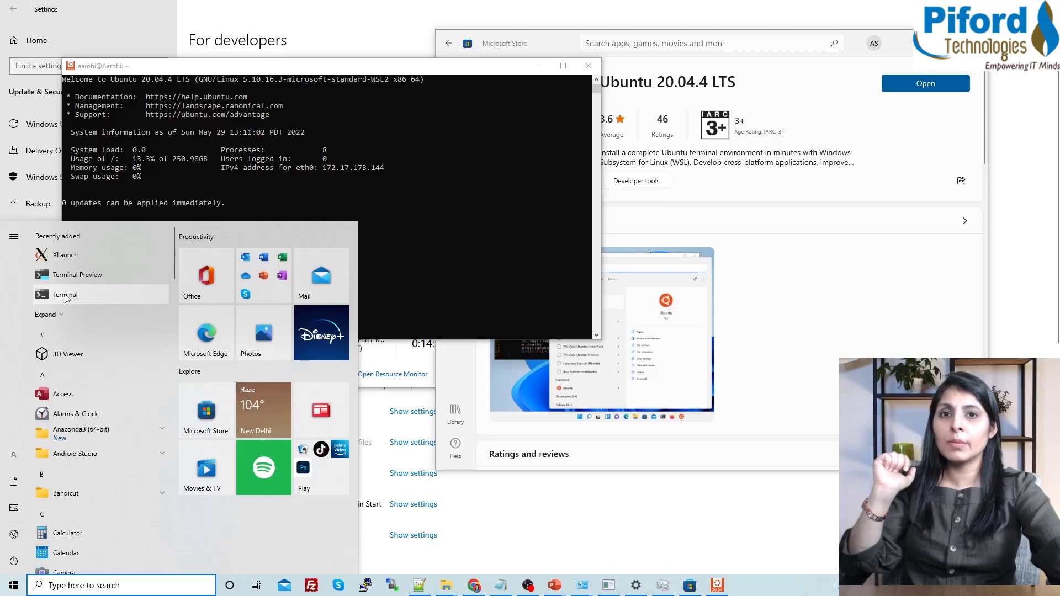
left_click(66, 295)
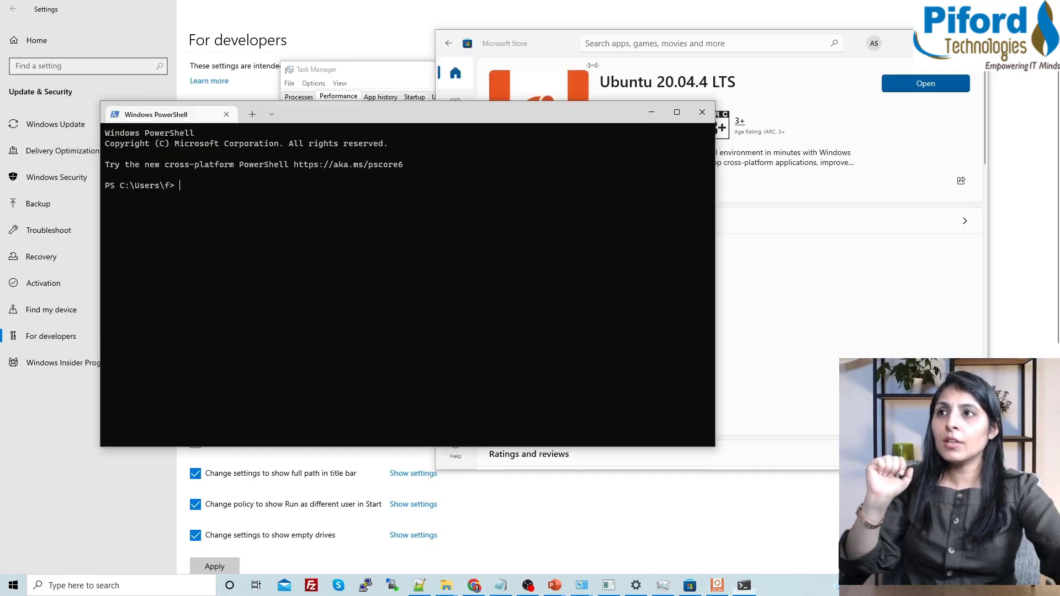
left_click(588, 65)
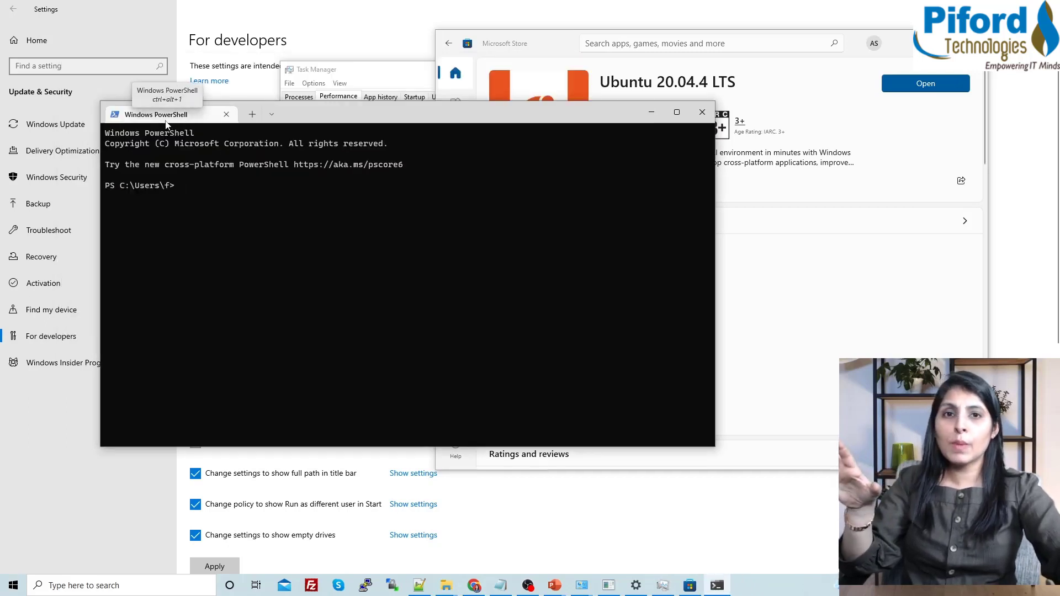
Step: Open a new Command Prompt tab in the terminal alongside the PowerShell one
left_click(272, 115)
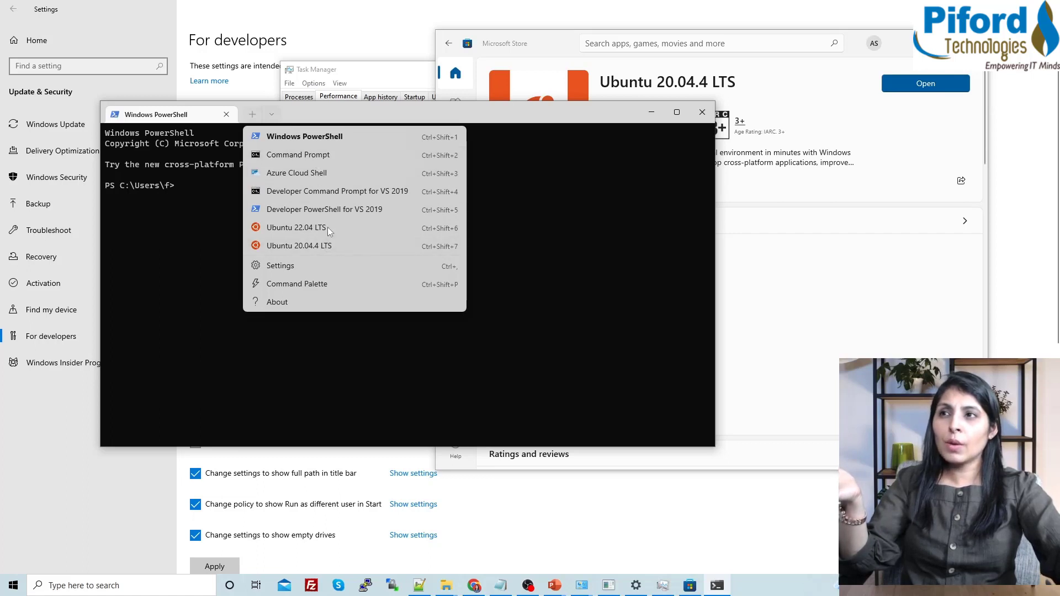
left_click(327, 156)
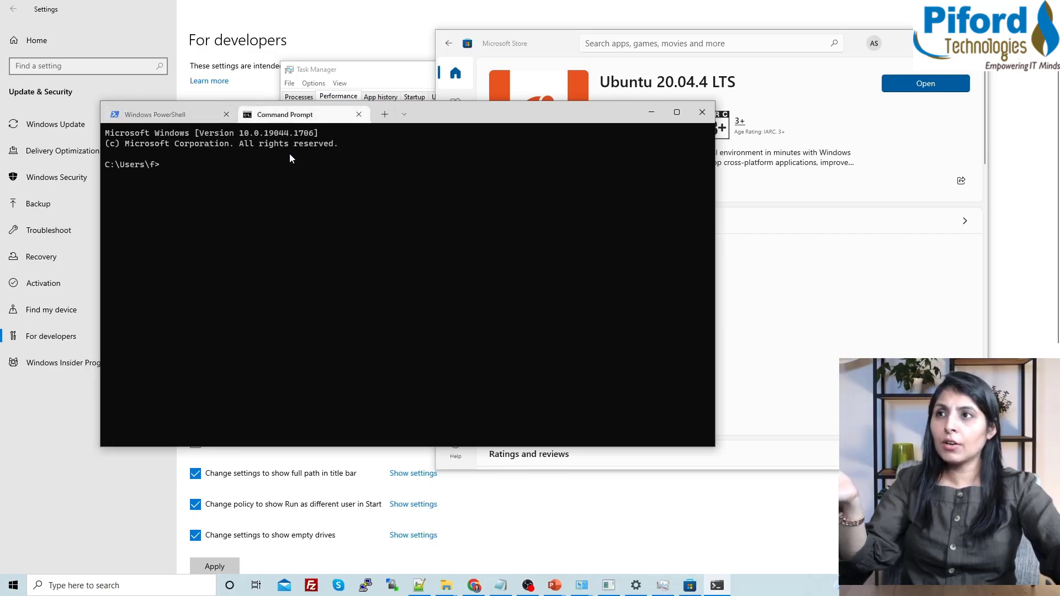
Step: View the PowerShell session, return to the Command Prompt session, and open an additional Ubuntu 20.04.4 LTS session in the same terminal window
left_click(196, 117)
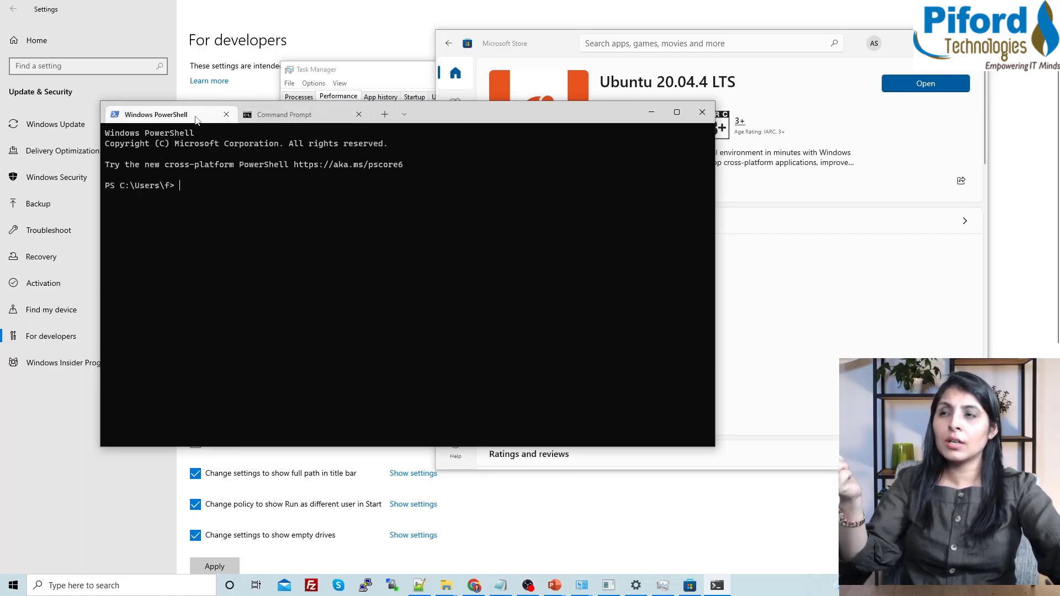
left_click(305, 116)
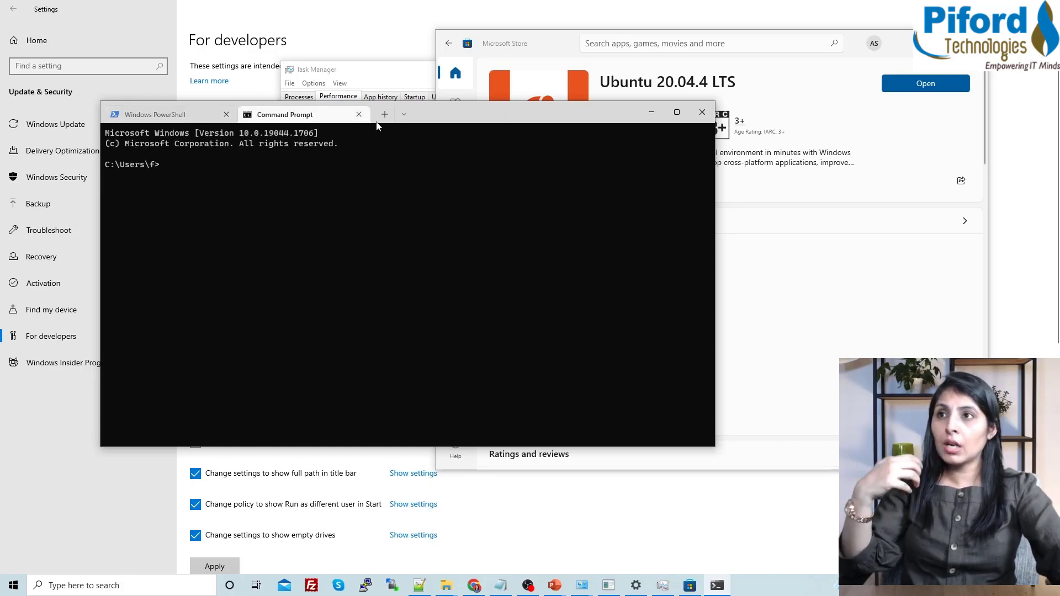
left_click(404, 115)
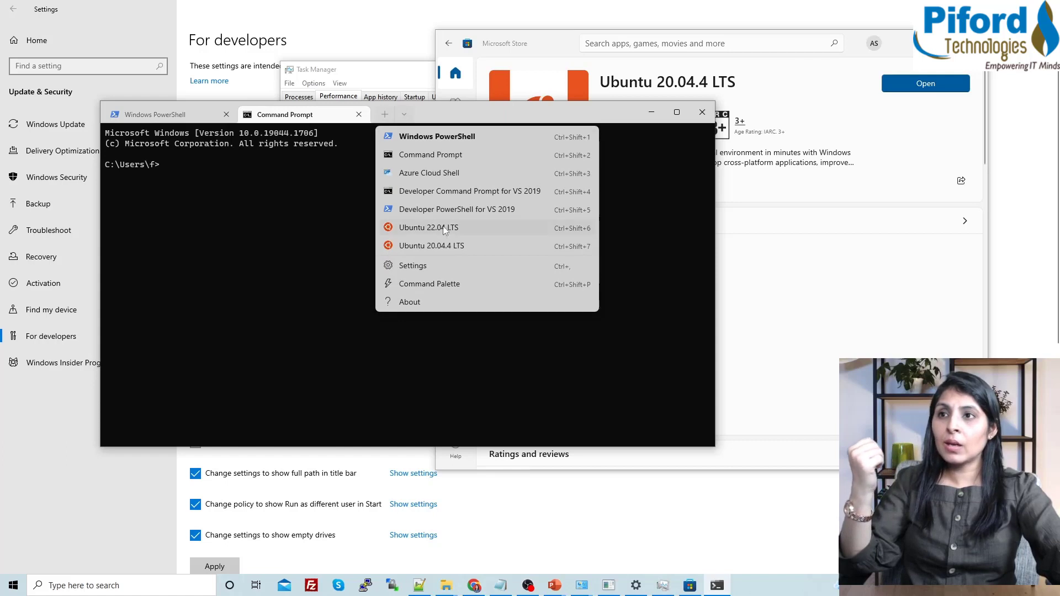
left_click(454, 246)
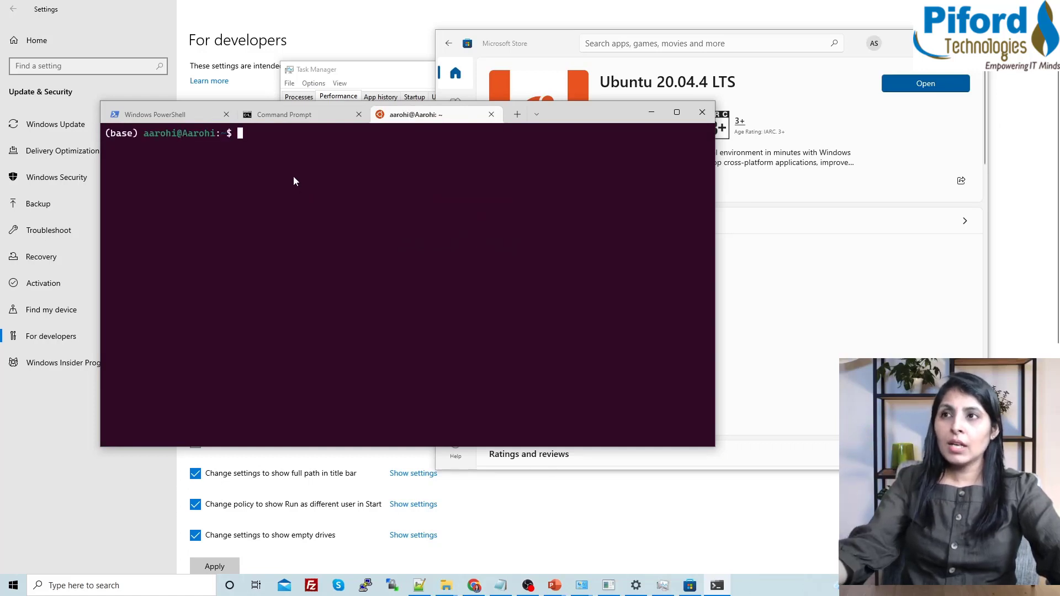
Step: List the Ubuntu home directory's contents with ls and print the working directory path with pwd
type("ls")
key("Return")
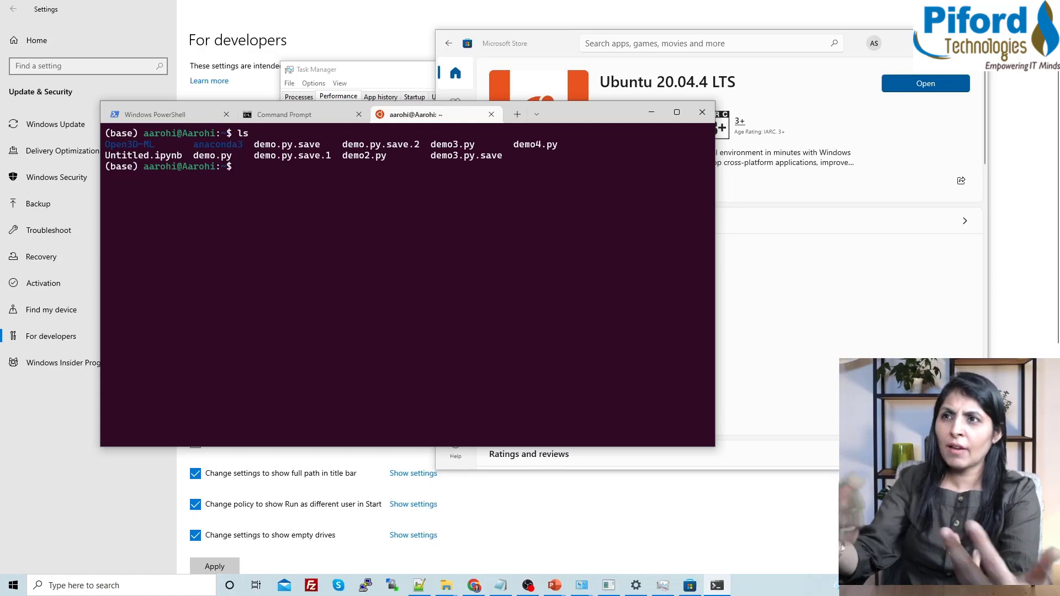
type("pwd")
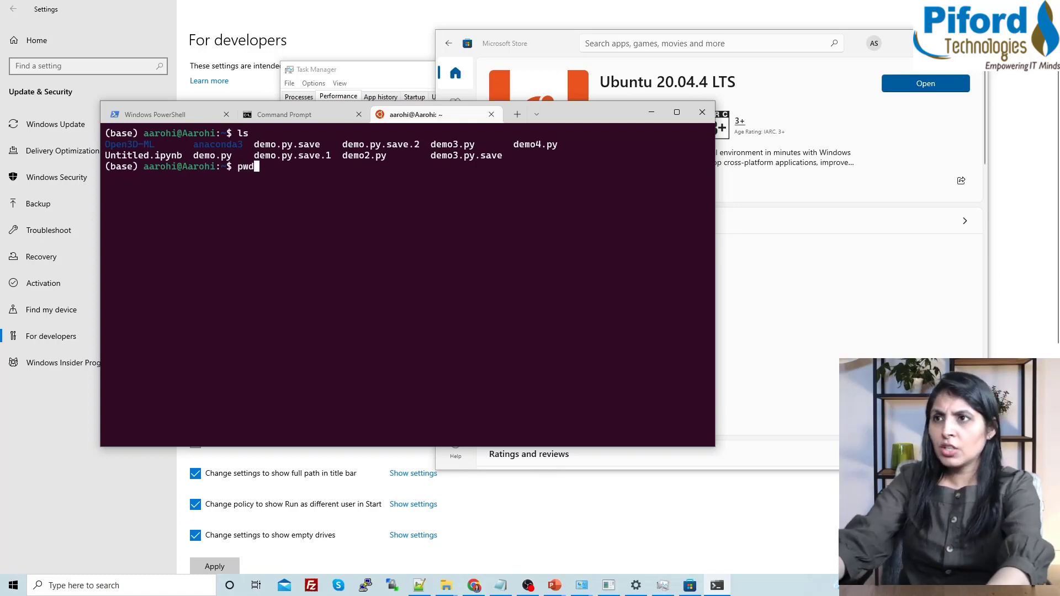
key("Return")
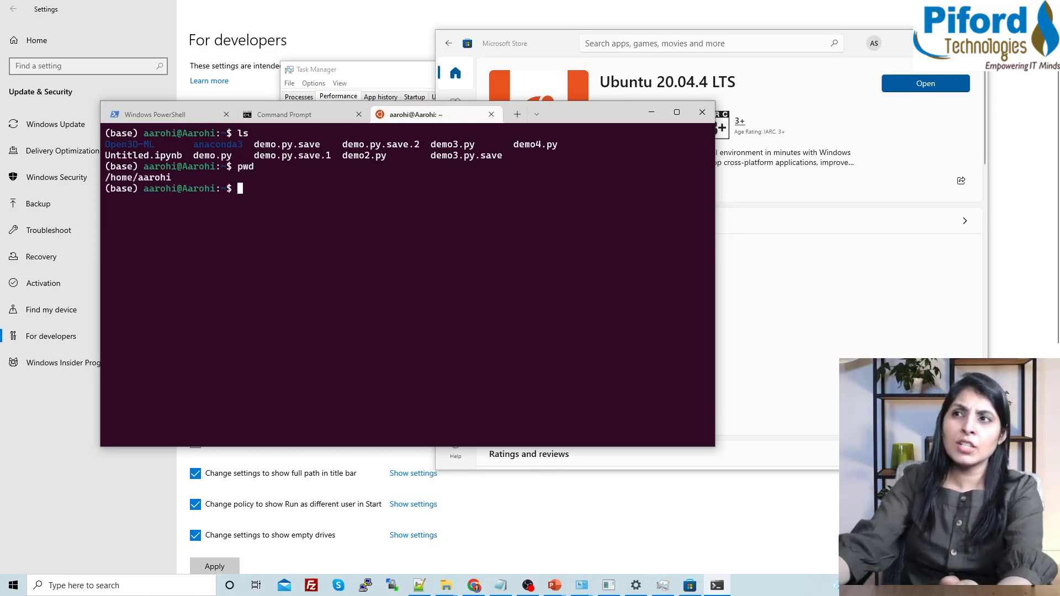